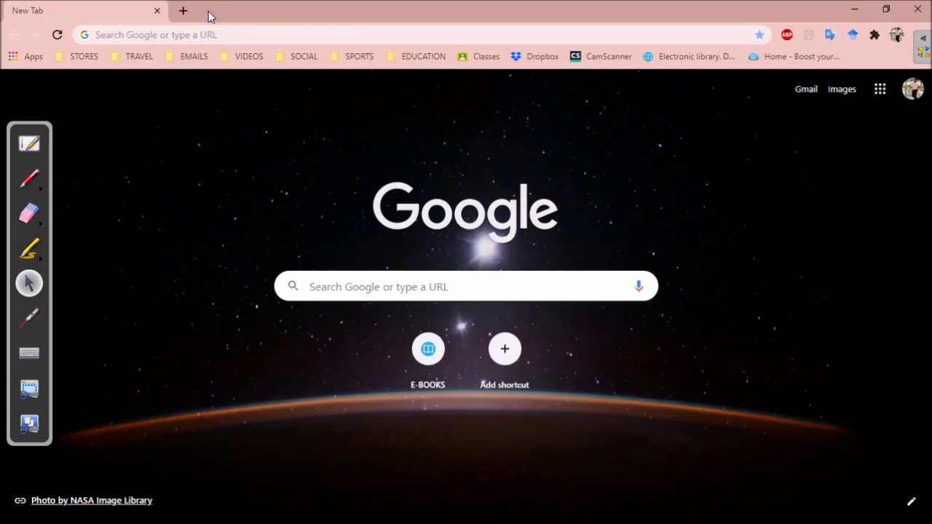
- Search Google for 'ilovepdf' and open the iLovePDF website from the results
click(211, 33)
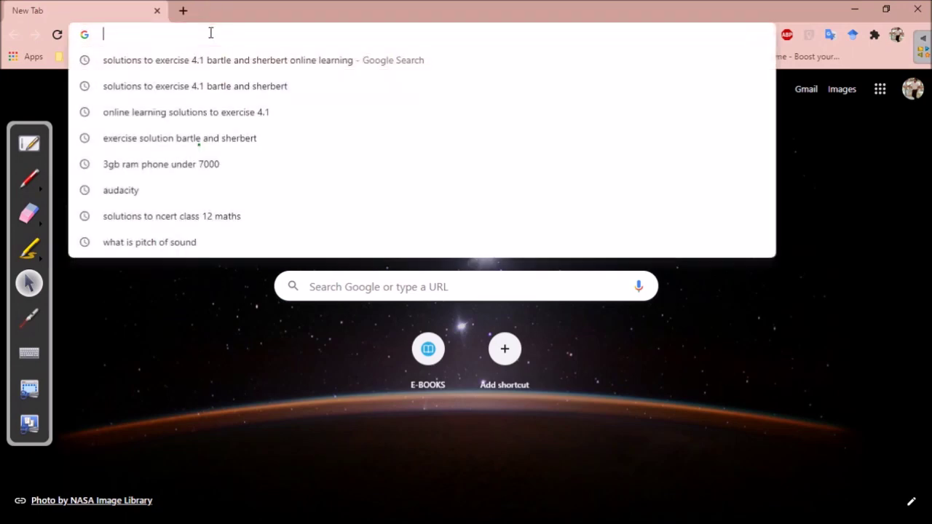
text(ilo)
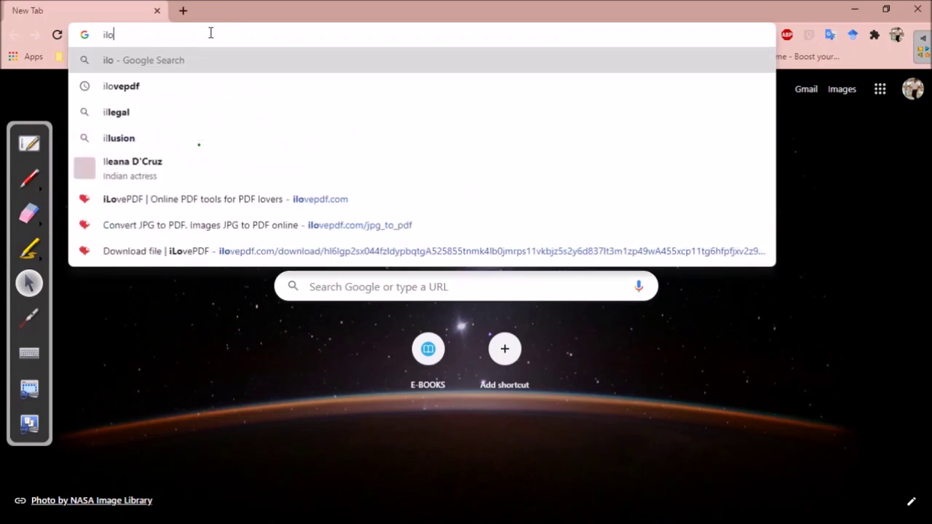
text(vepdf)
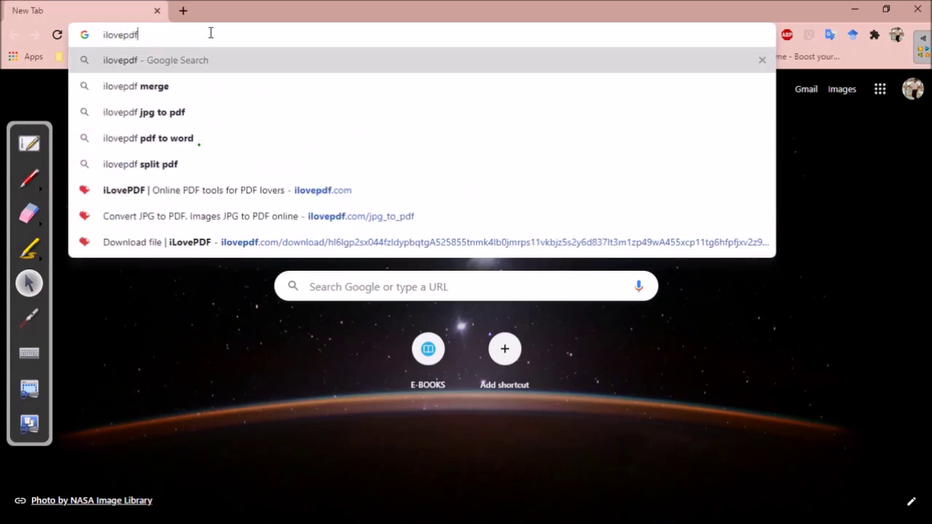
key(Return)
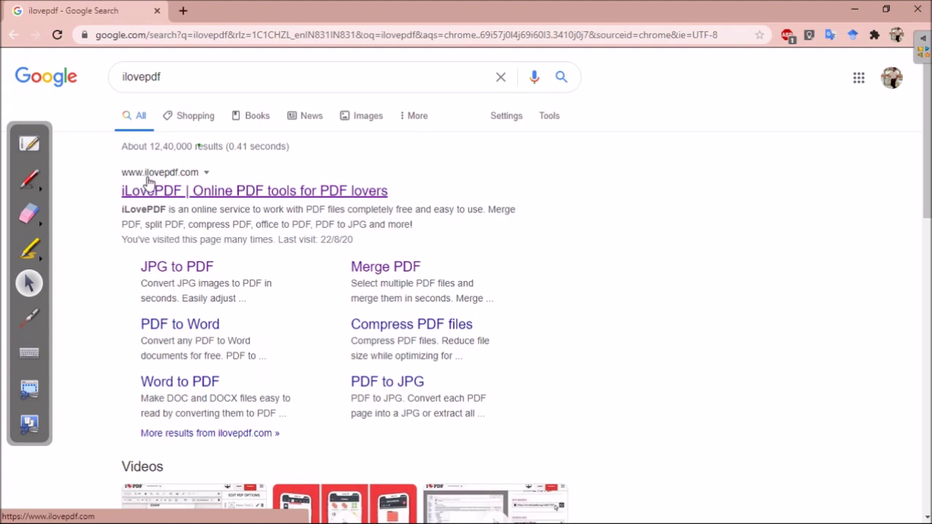
click(211, 195)
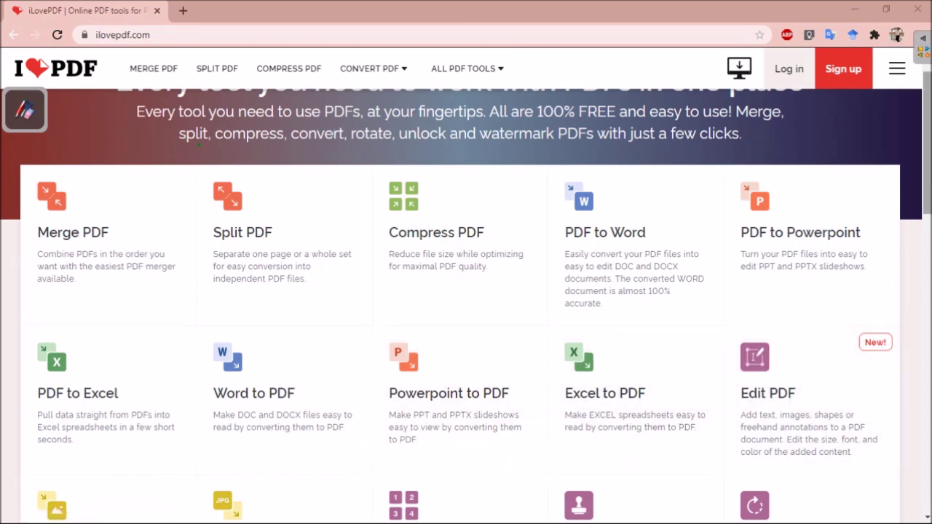
- Scroll the iLovePDF tool grid down to the Page numbers, Watermark and Organize PDF cards
scroll(837, 321, down, 1)
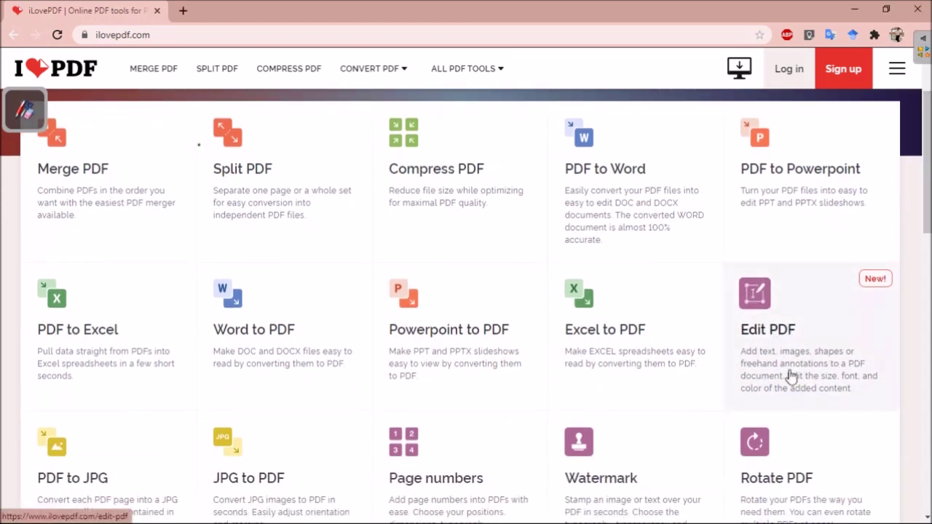
scroll(838, 328, down, 1)
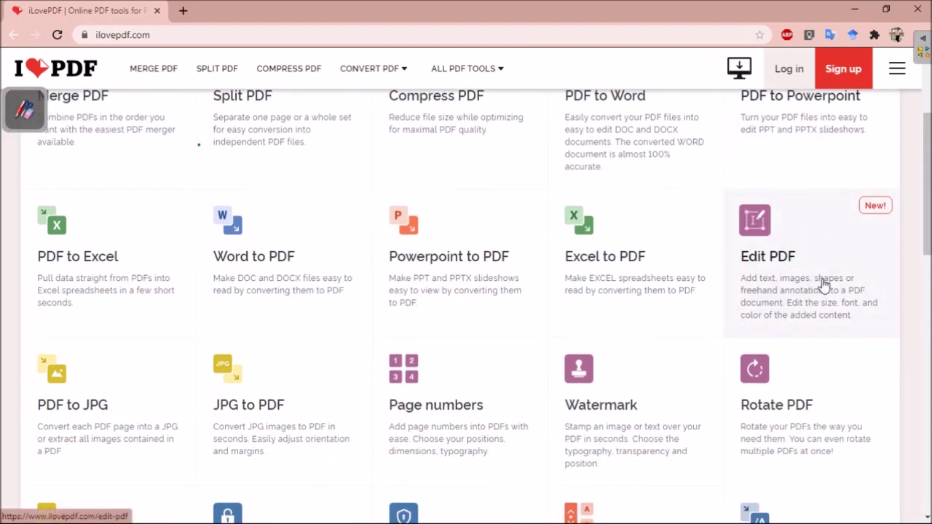
scroll(824, 283, down, 1)
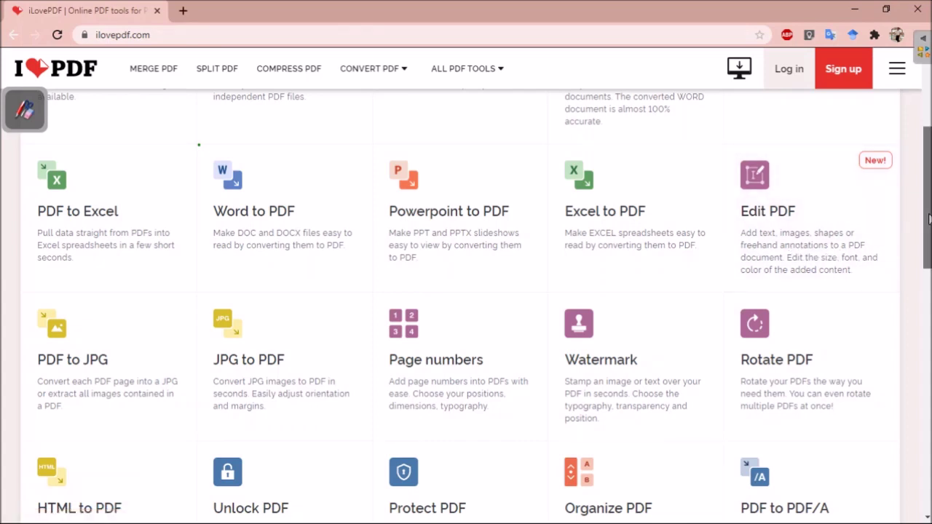
drag(929, 225, 930, 247)
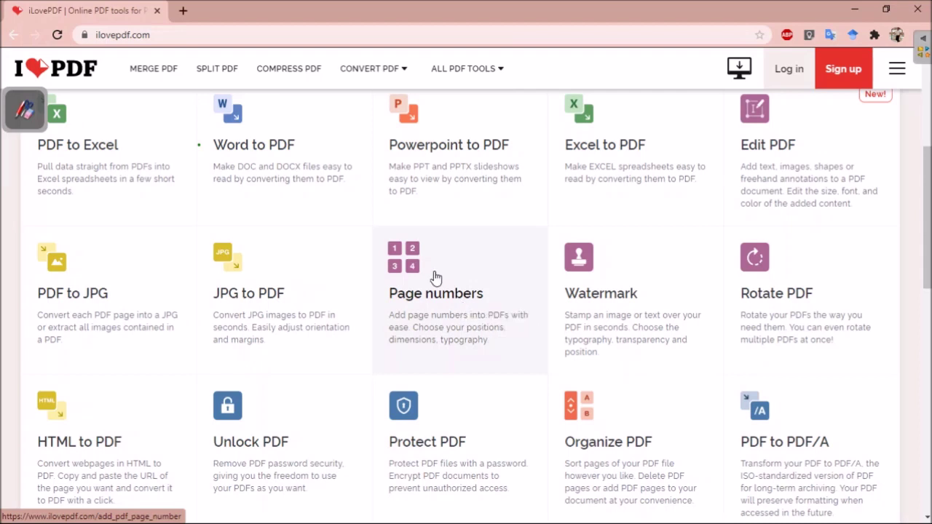
- Load pdfresizer.com-pdf-resize.pdf into the Page numbers tool
click(437, 293)
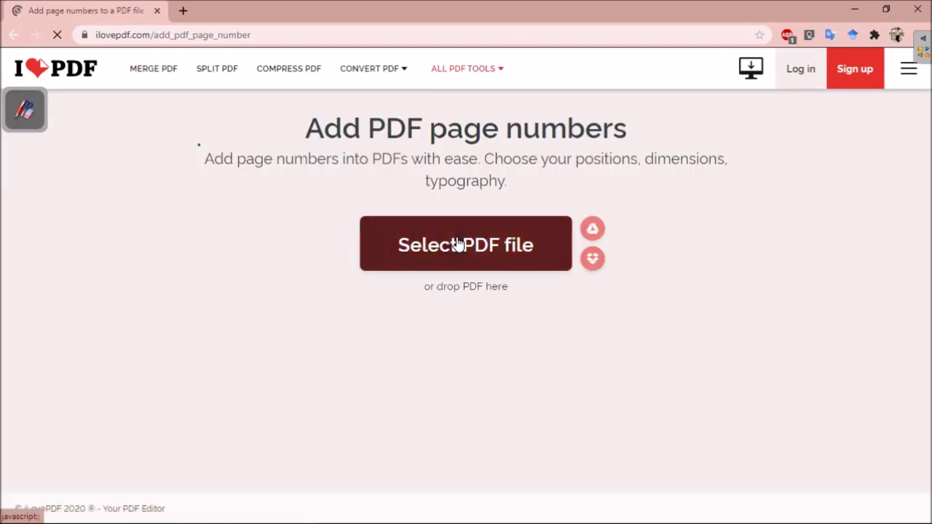
click(458, 245)
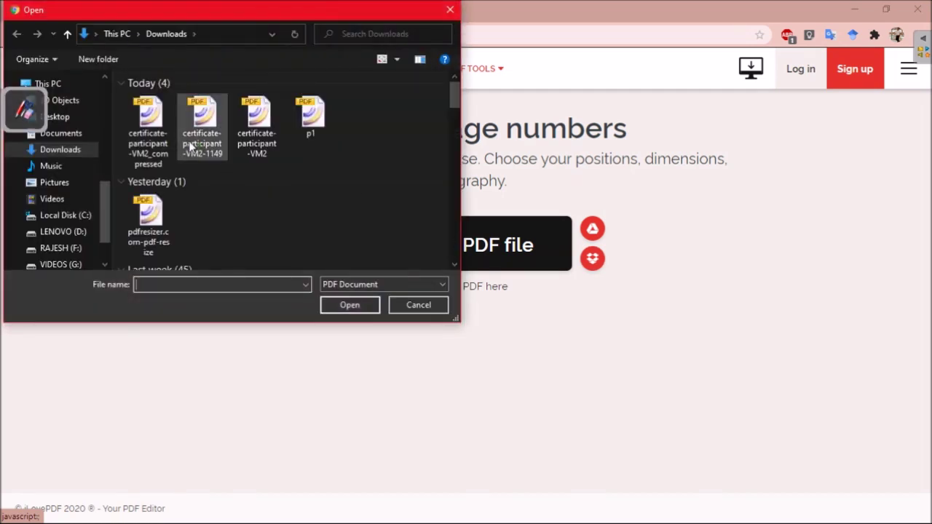
double_click(155, 233)
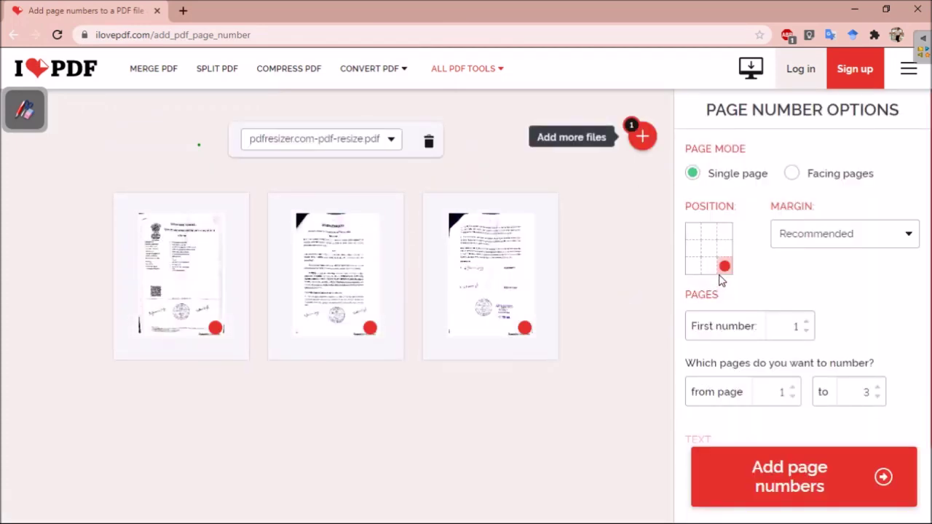
- Try several page-number positions, ending with the bottom-right corner
click(729, 239)
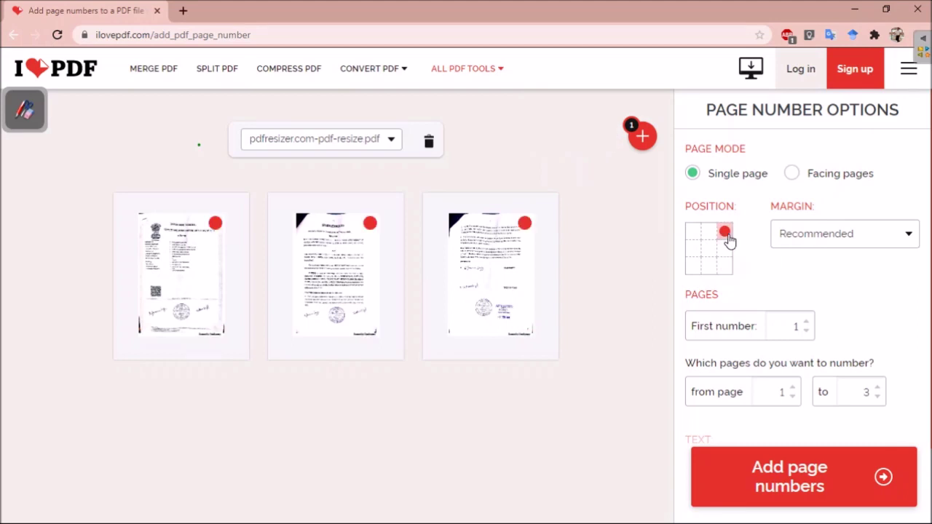
click(697, 239)
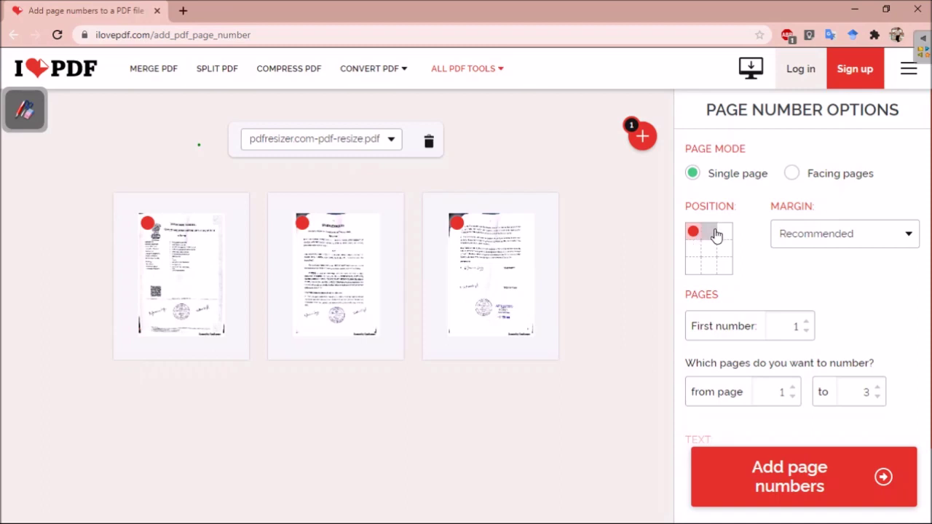
click(715, 235)
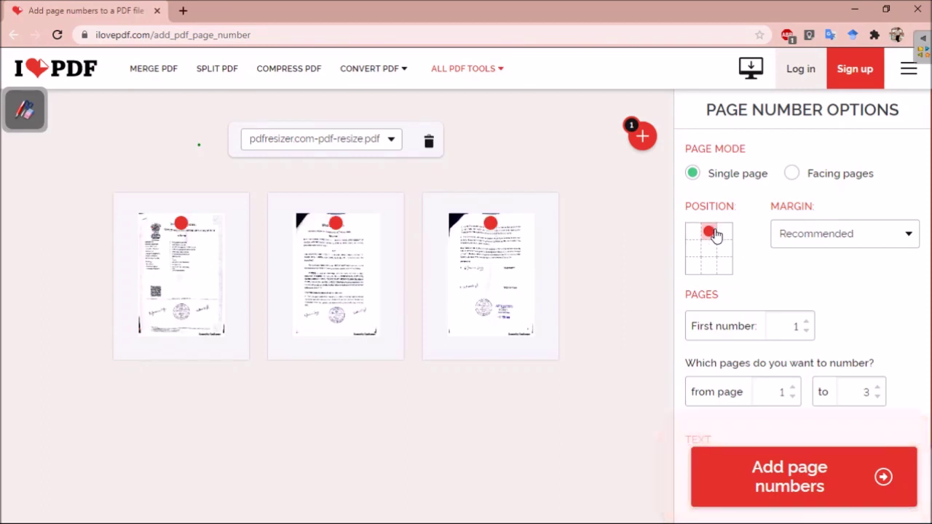
click(708, 268)
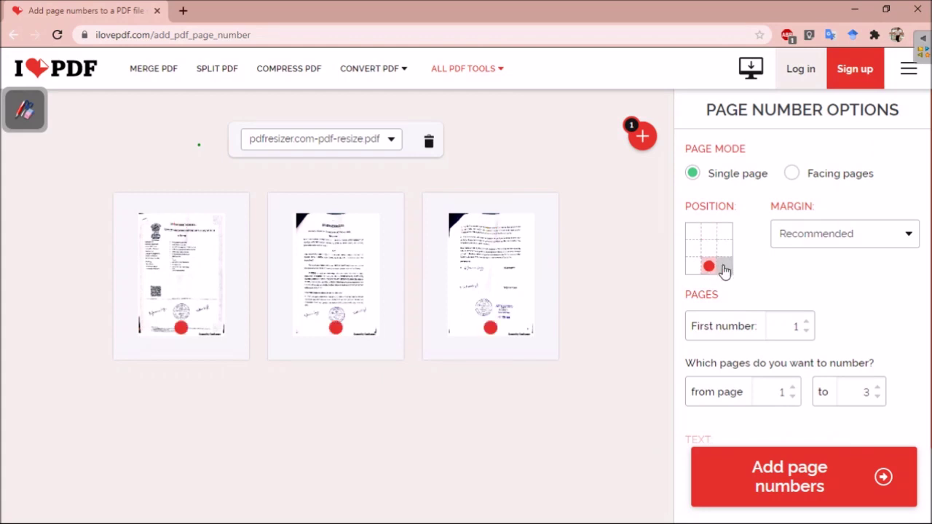
click(725, 268)
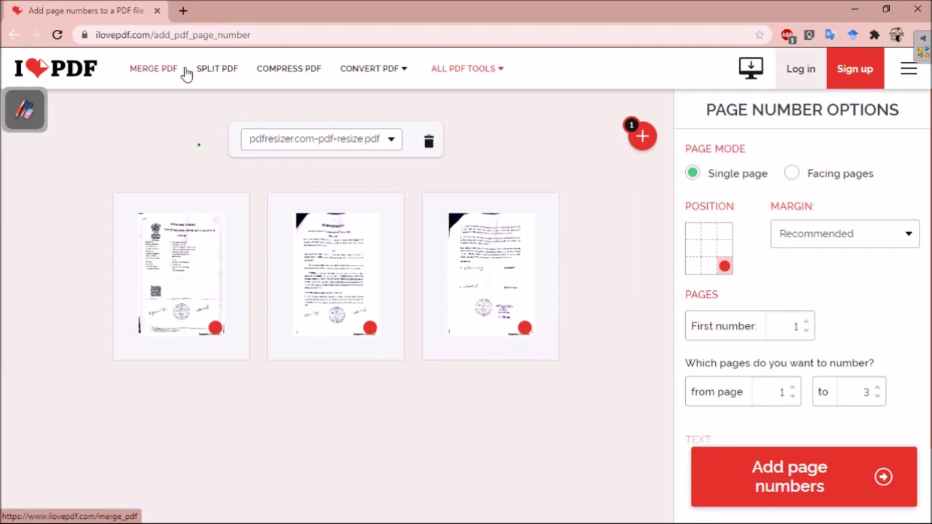
- Return to the iLovePDF home page and browse its tools down to Repair PDF
click(58, 74)
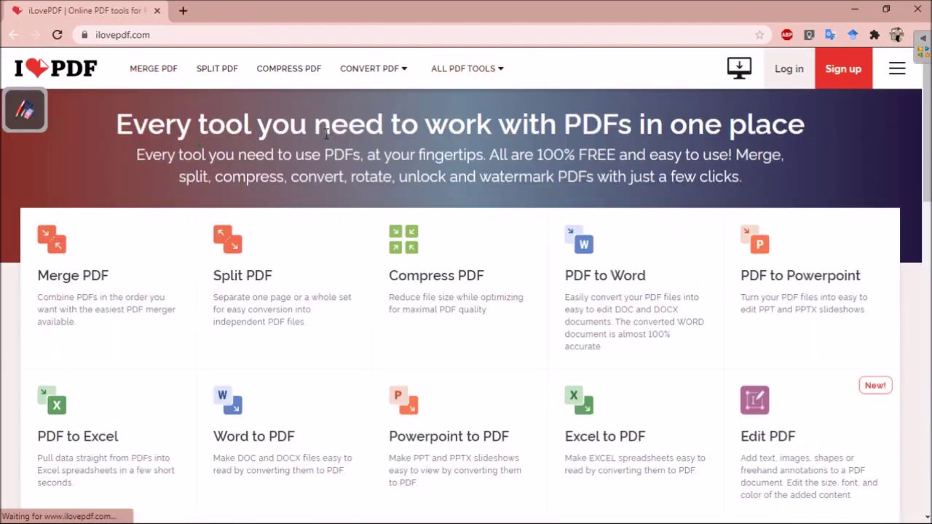
scroll(198, 145, down, 4)
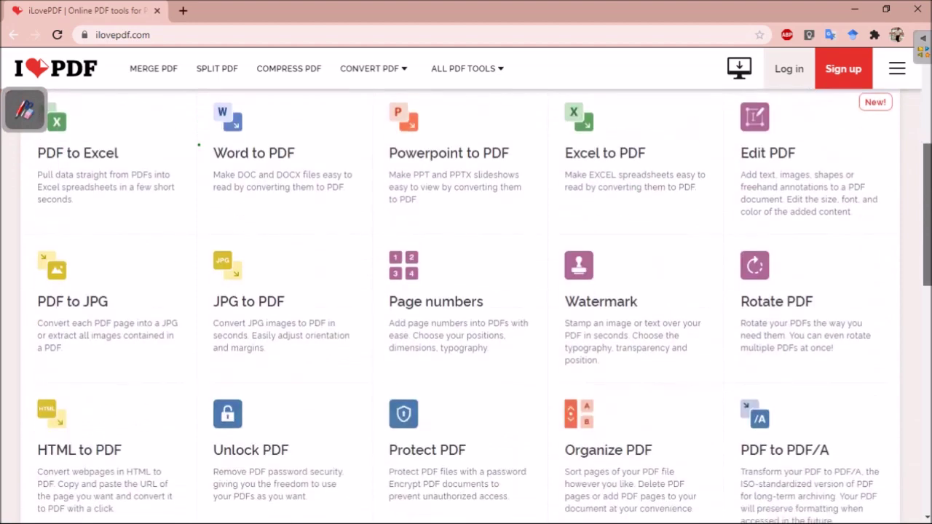
scroll(714, 244, down, 1)
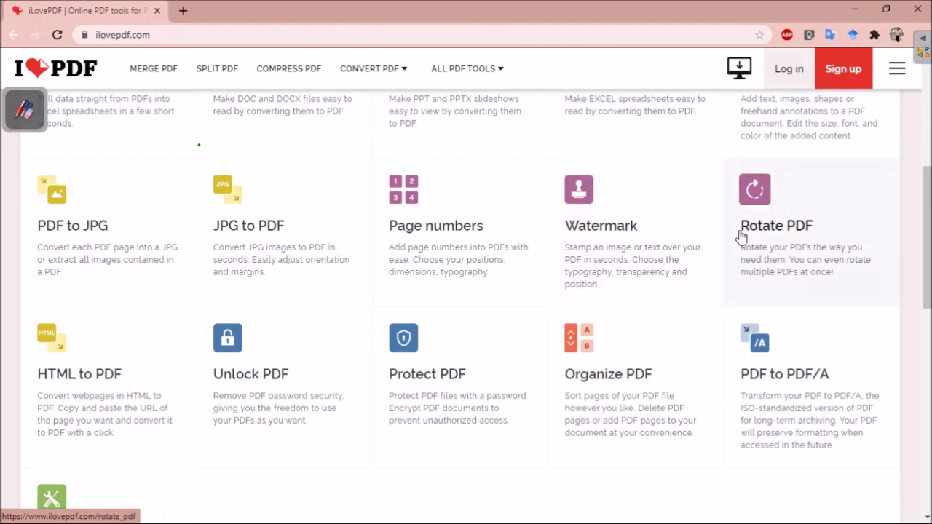
drag(925, 233, 929, 246)
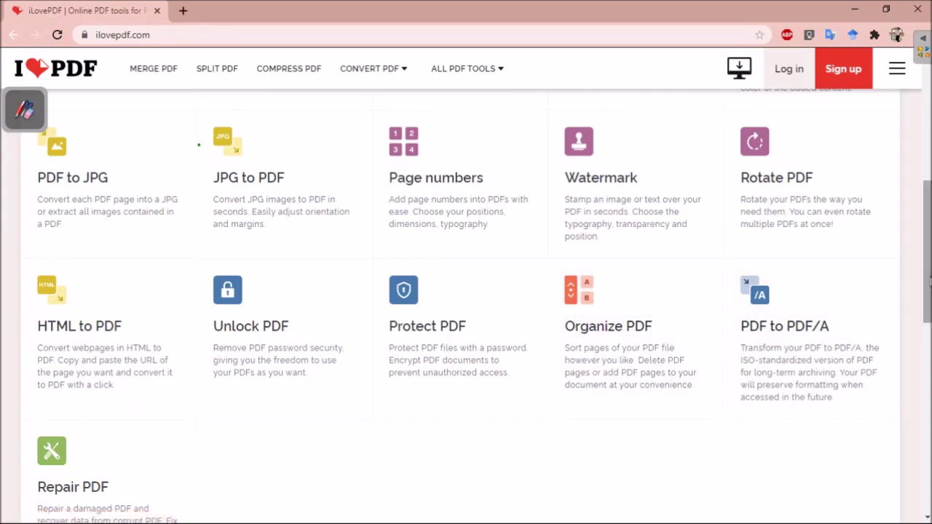
scroll(929, 281, up, 5)
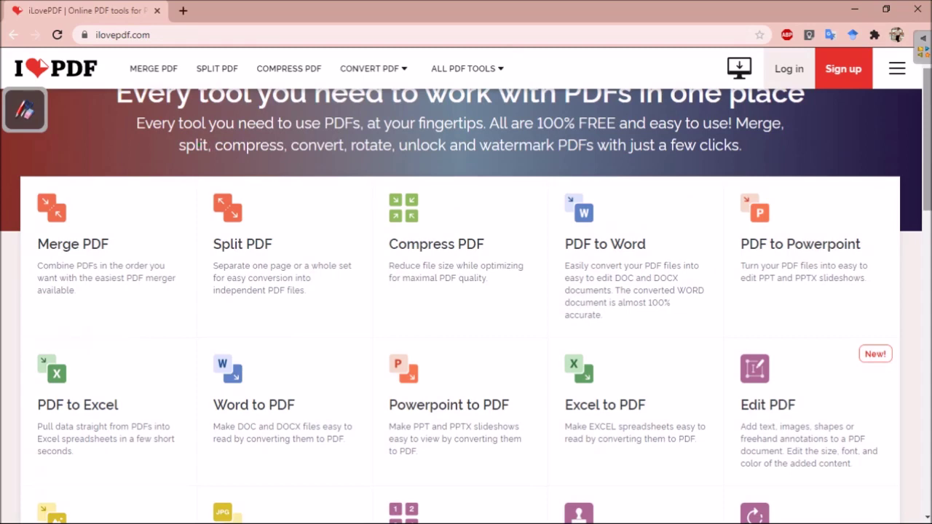
scroll(930, 169, up, 1)
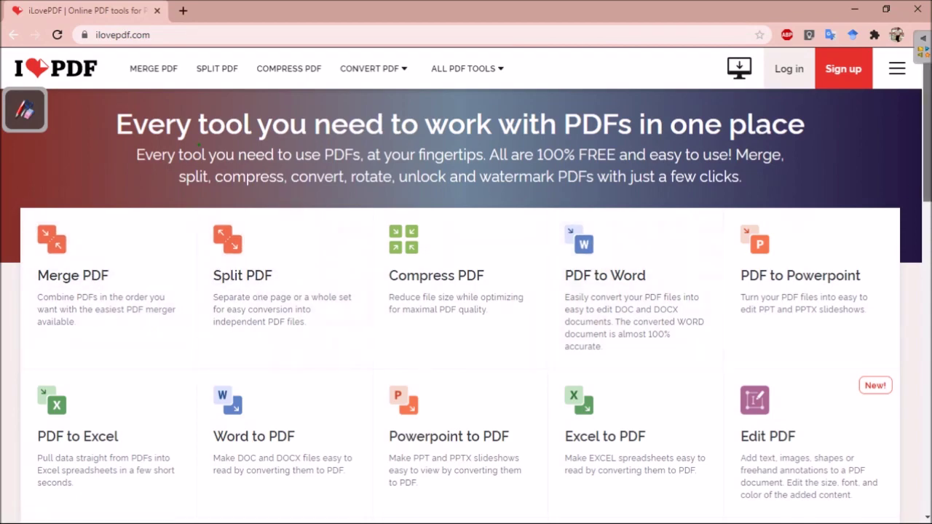
scroll(493, 254, down, 5)
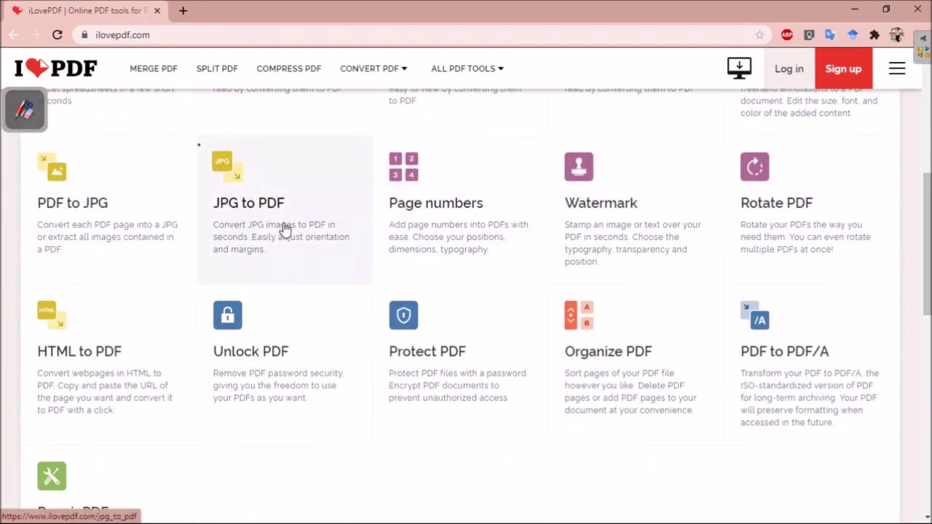
scroll(466, 292, up, 5)
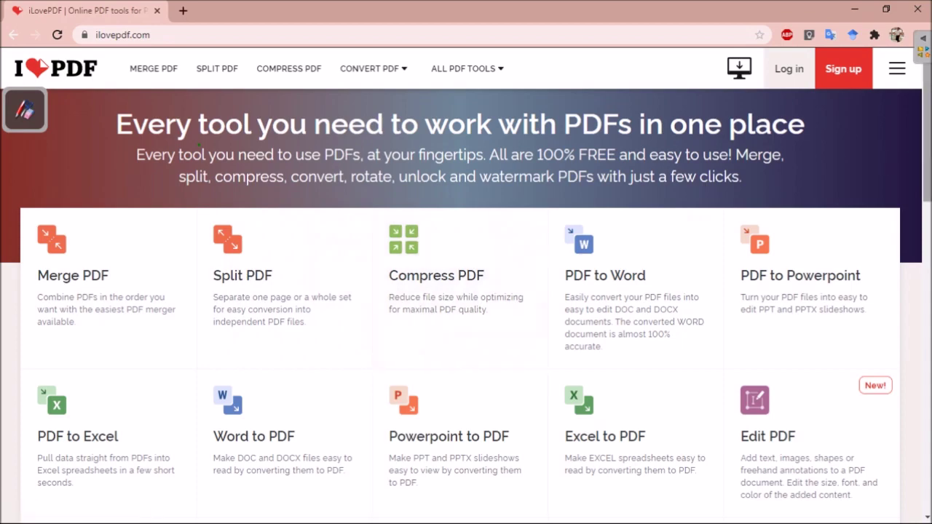
scroll(673, 175, down, 1)
scroll(198, 145, down, 3)
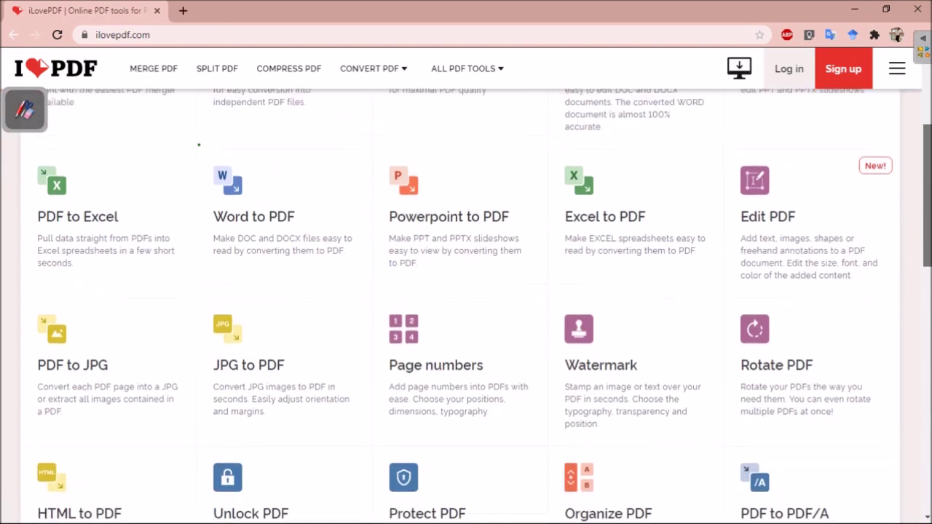
scroll(198, 145, up, 2)
- Open Extract pages from the Organize PDF tools and bring up the PDF file picker
scroll(198, 145, up, 2)
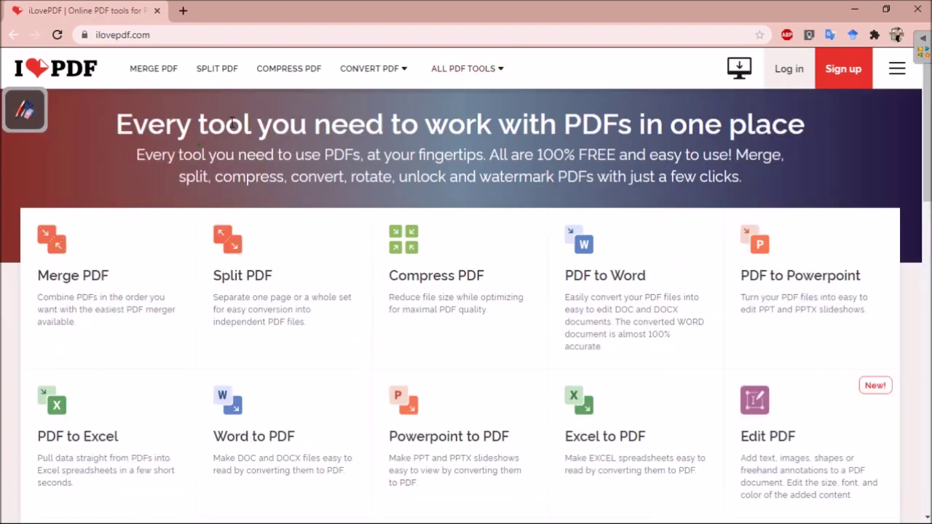
mouse_move(437, 73)
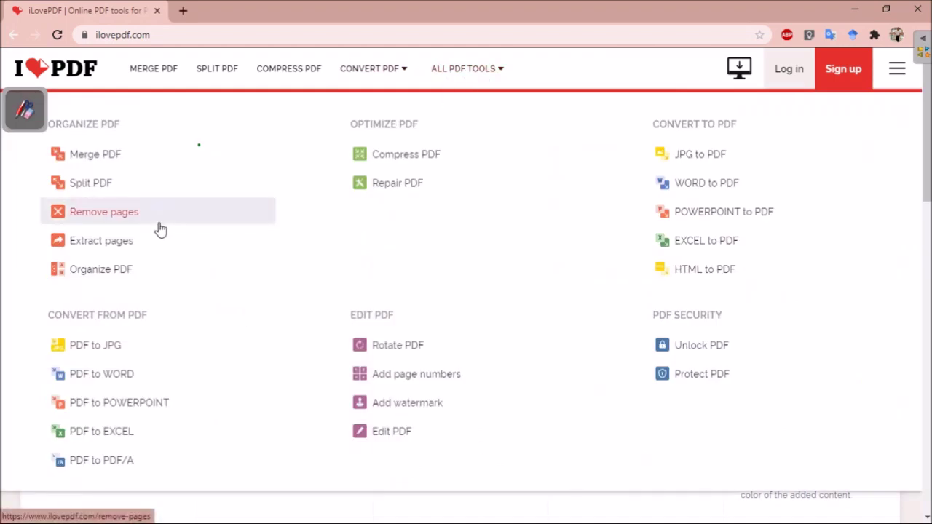
click(102, 243)
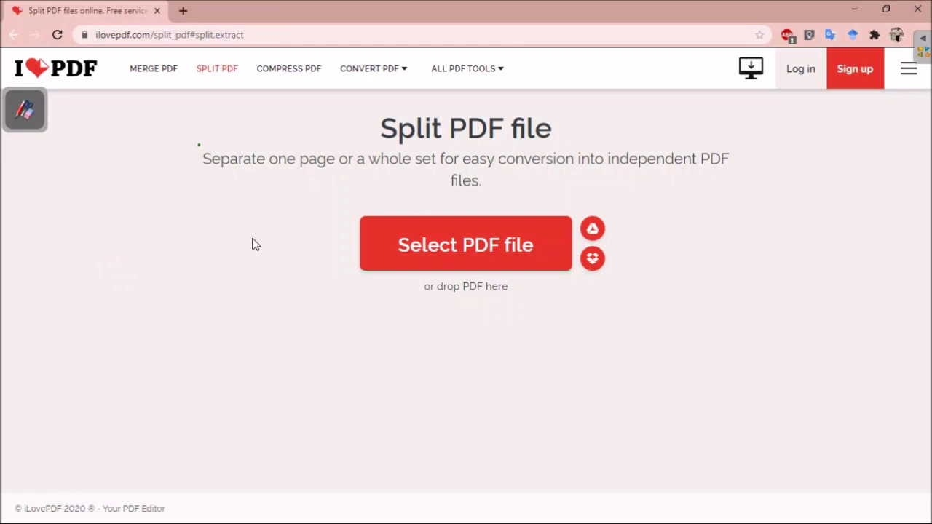
click(449, 251)
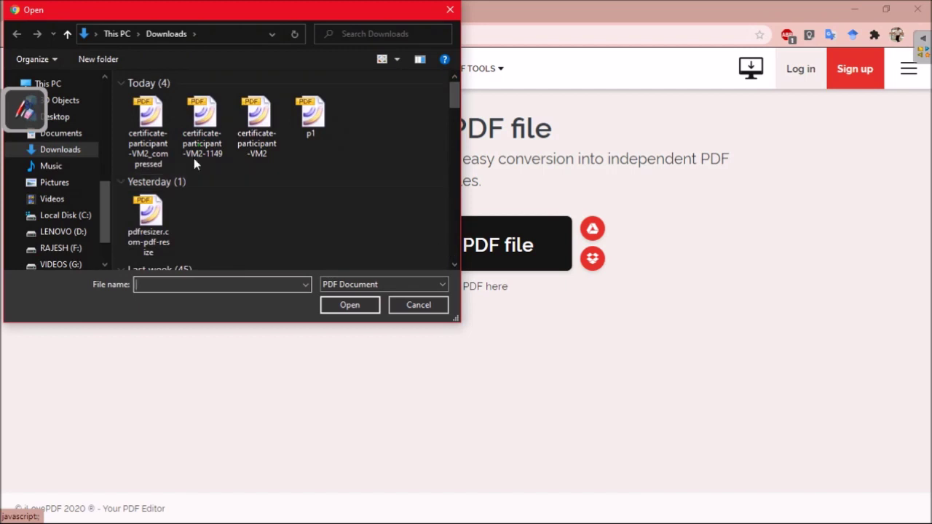
- Load certificate-participant-VM2_compressed and split out only page 1149 (from 1149 to 1149)
double_click(159, 140)
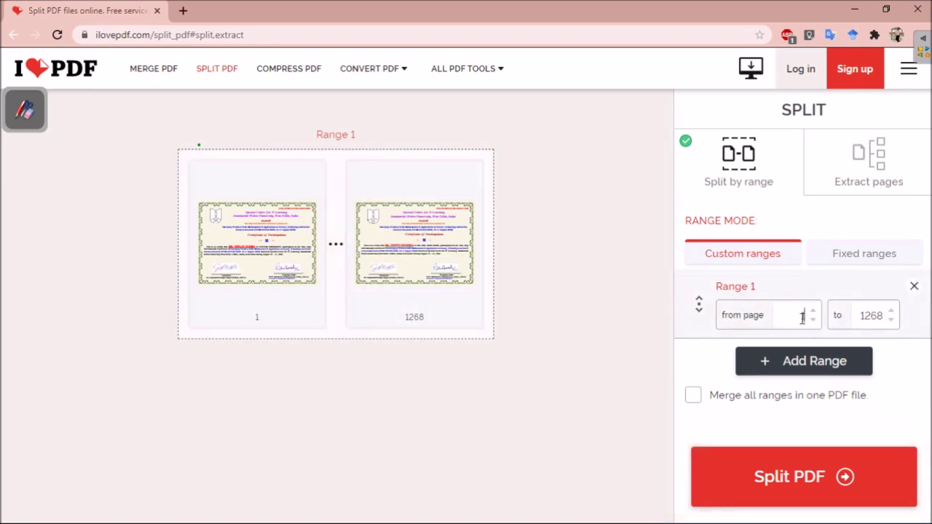
text(11)
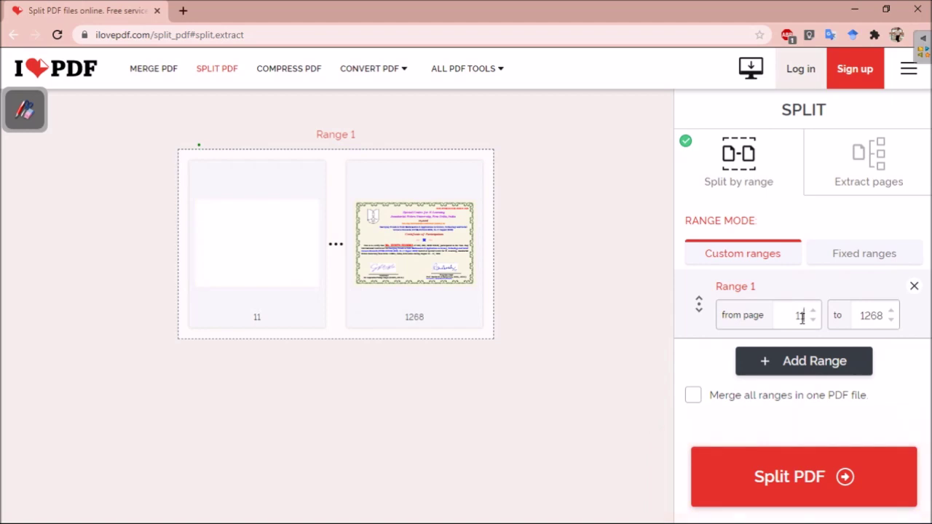
text(49)
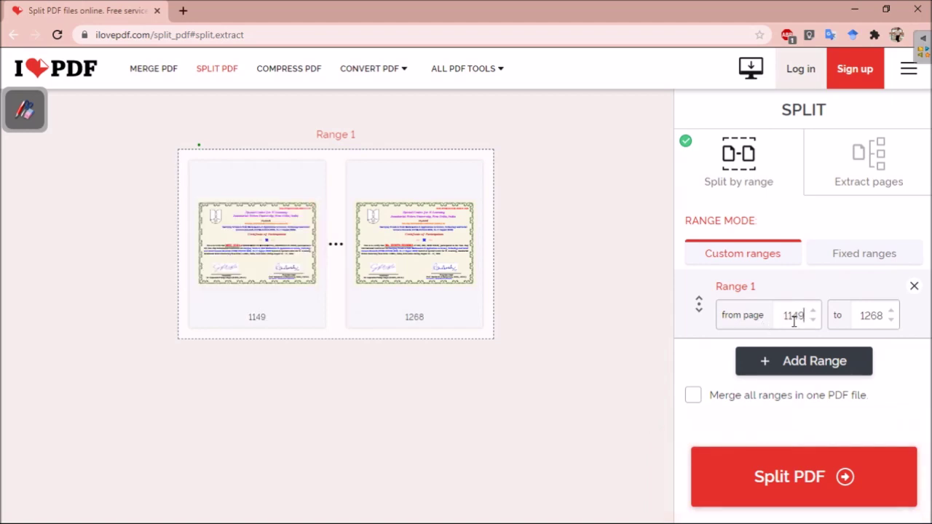
click(890, 320)
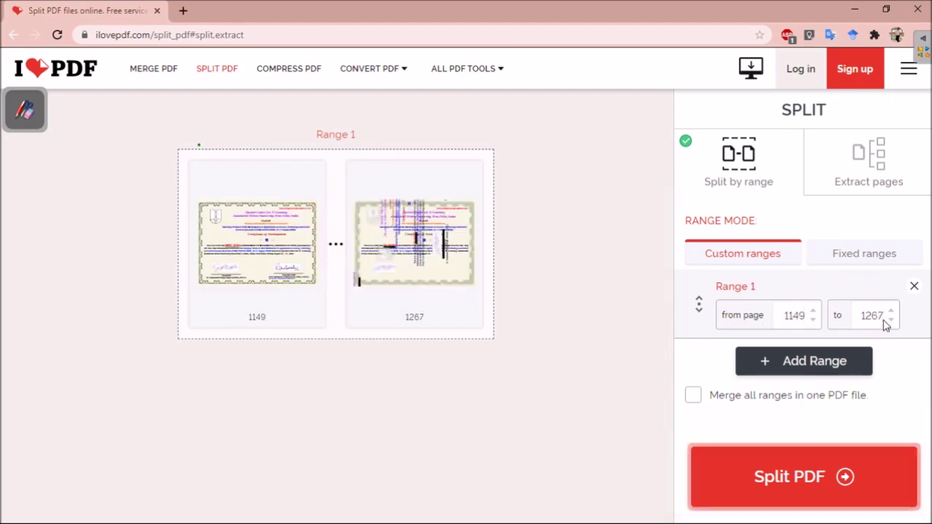
key(BackSpace)
key(BackSpace)
key(BackSpace)
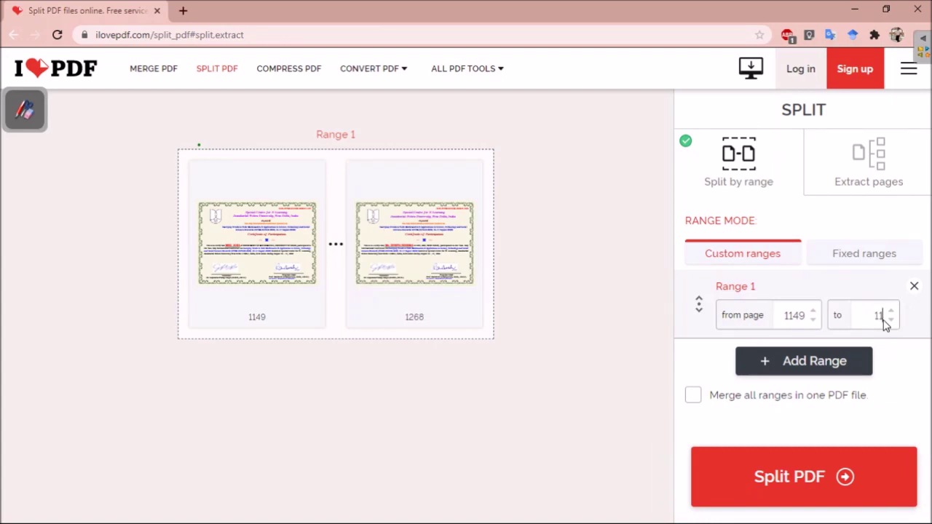
text(1149)
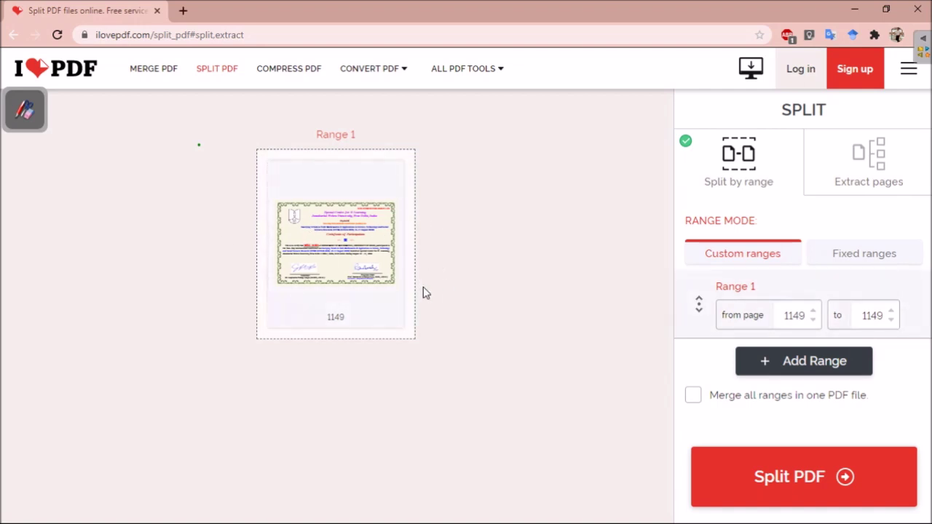
click(799, 487)
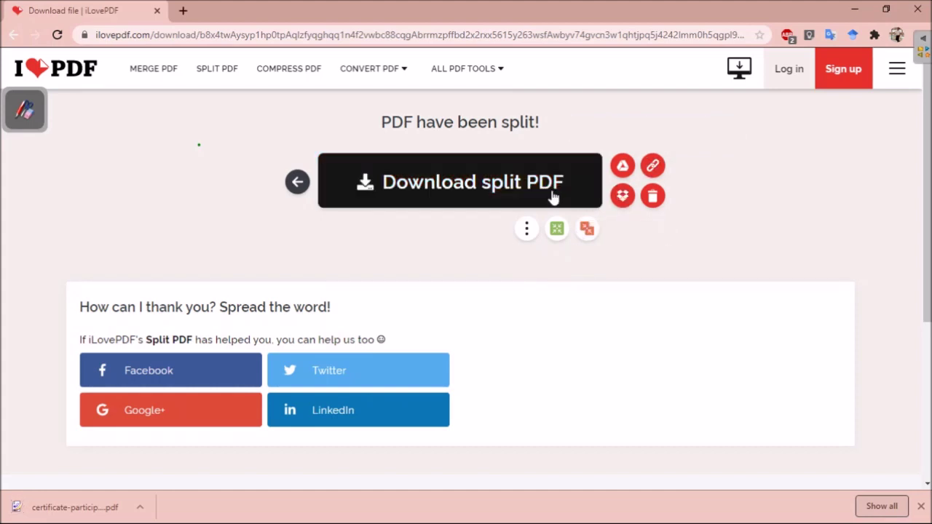
- Download the split page-1149 certificate, show it in its folder, then go to Merge PDF
click(466, 183)
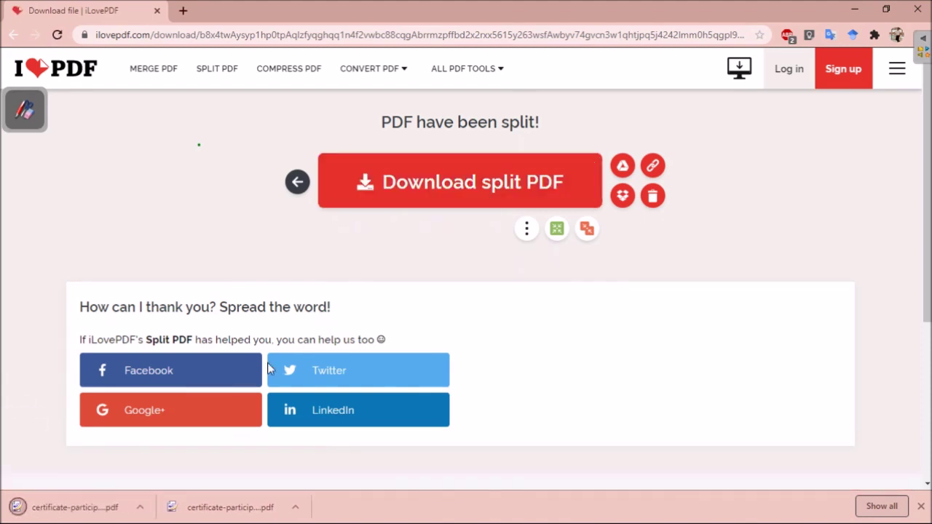
click(140, 510)
click(152, 461)
click(151, 74)
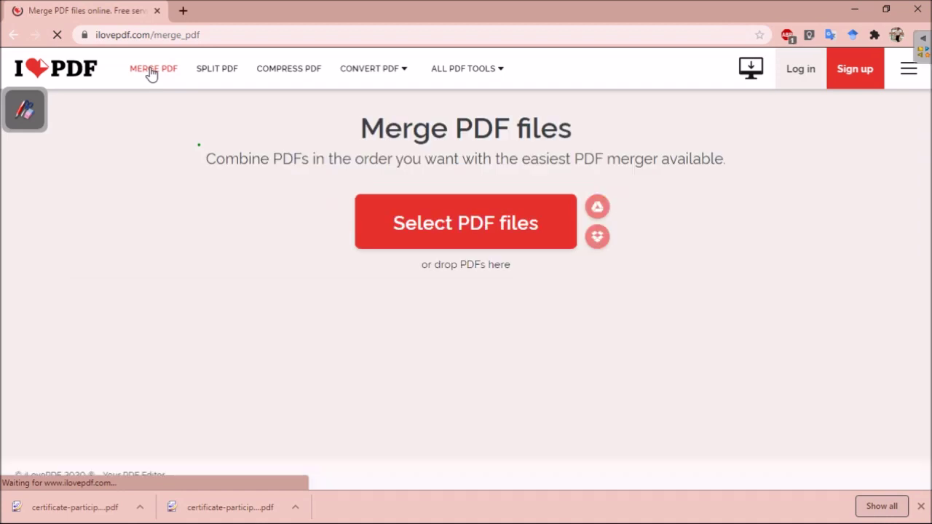
- Upload three certificate PDFs together into the Merge PDF tool
click(447, 238)
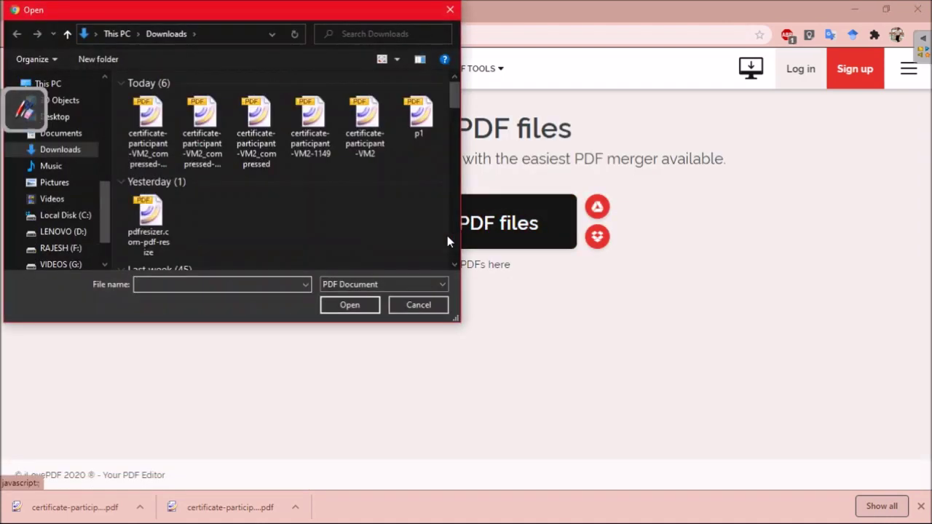
click(154, 148)
ctrl+click(248, 146)
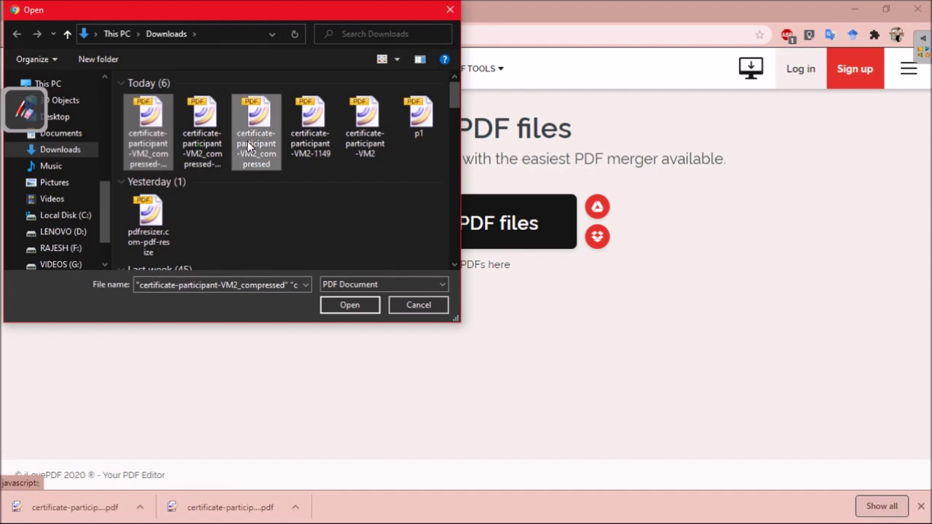
ctrl+click(201, 146)
click(347, 304)
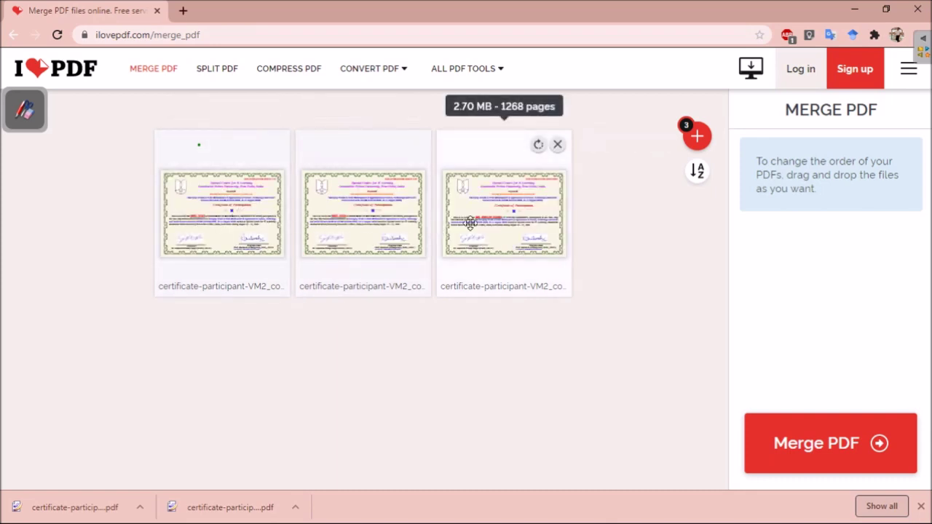
- Reorder the certificate cards, moving the third file into second place and the first into the middle
drag(483, 223, 354, 217)
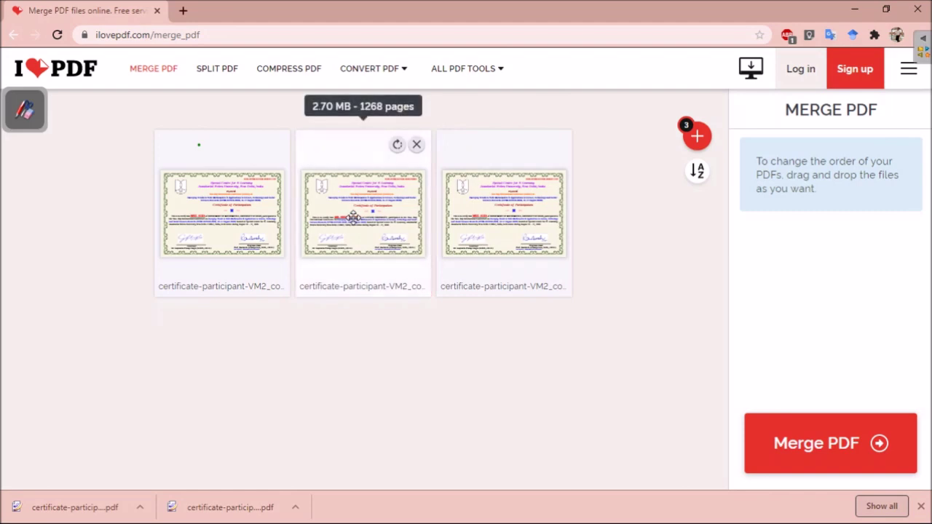
drag(196, 217, 343, 223)
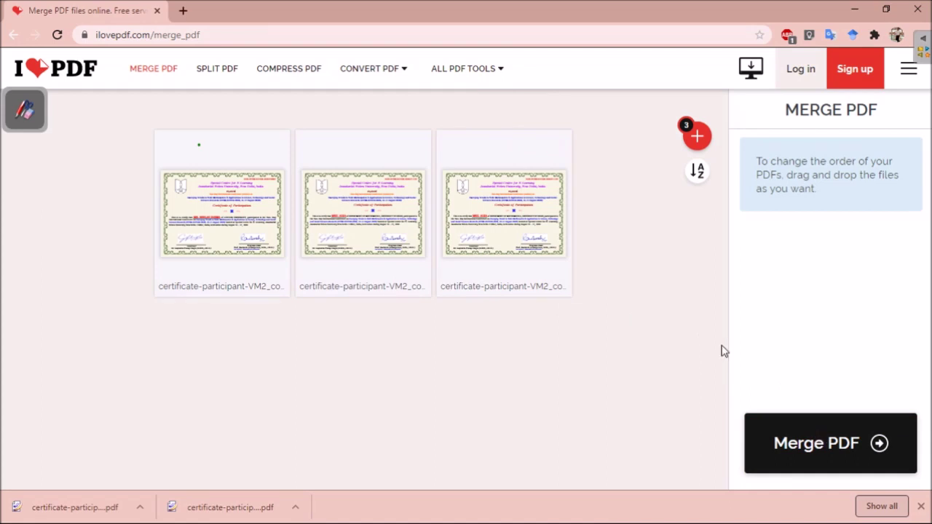
click(274, 76)
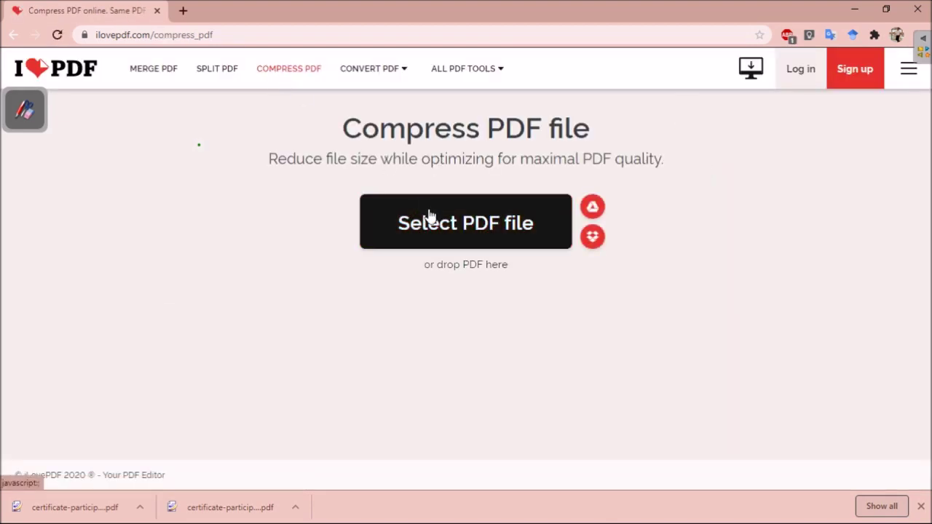
- Load a certificate PDF into Compress PDF to show extreme, recommended and less compression levels
click(438, 222)
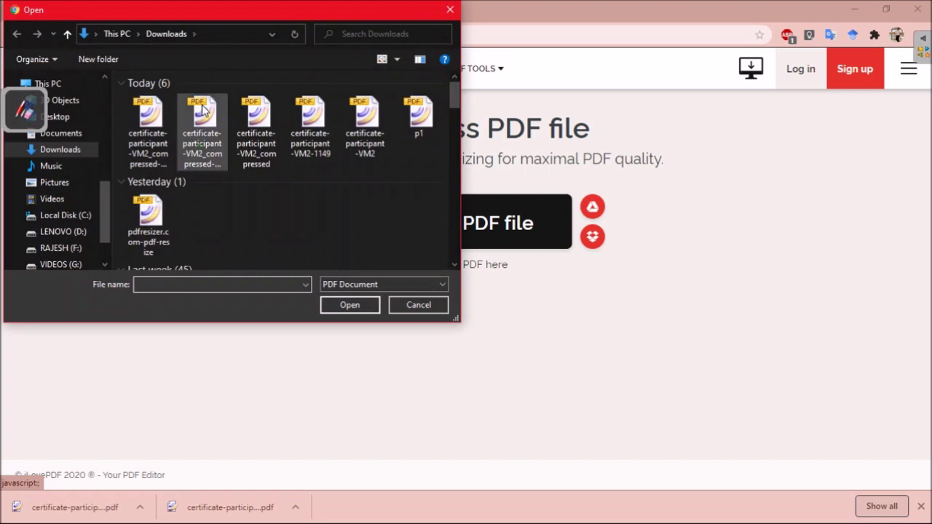
double_click(213, 124)
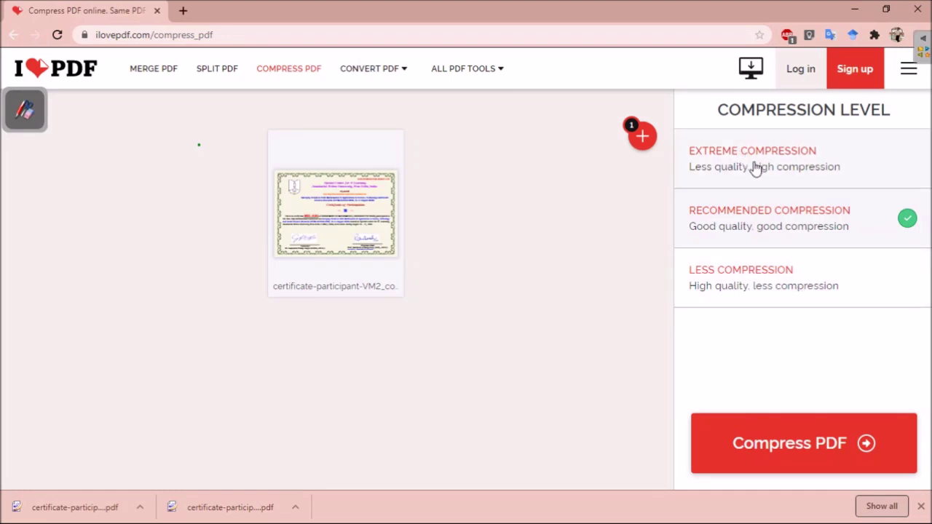
mouse_move(391, 75)
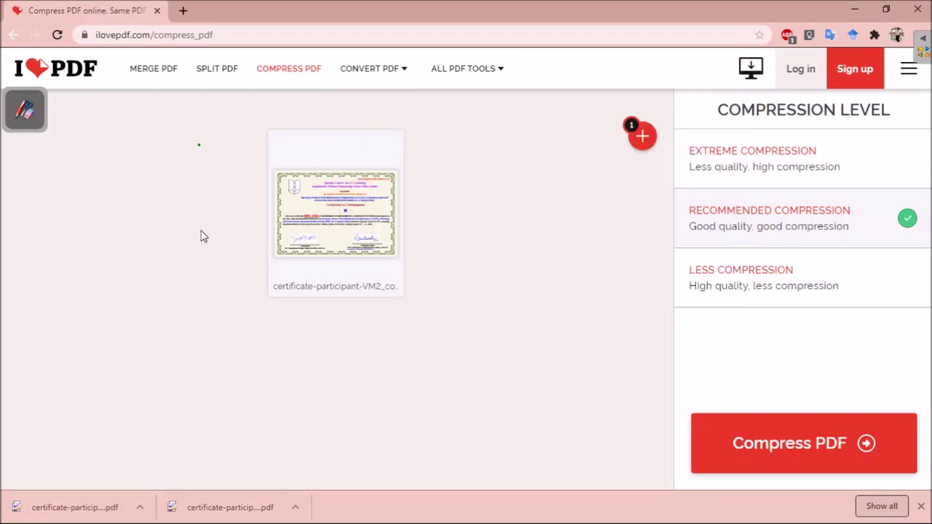
click(59, 78)
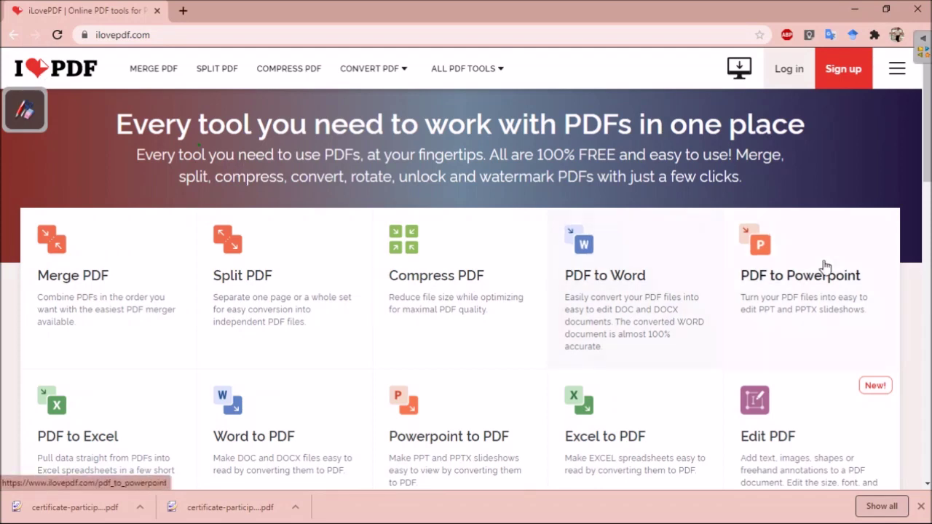
- Scroll the home page tool grid down to Protect PDF and Repair PDF, then back up
scroll(199, 145, down, 3)
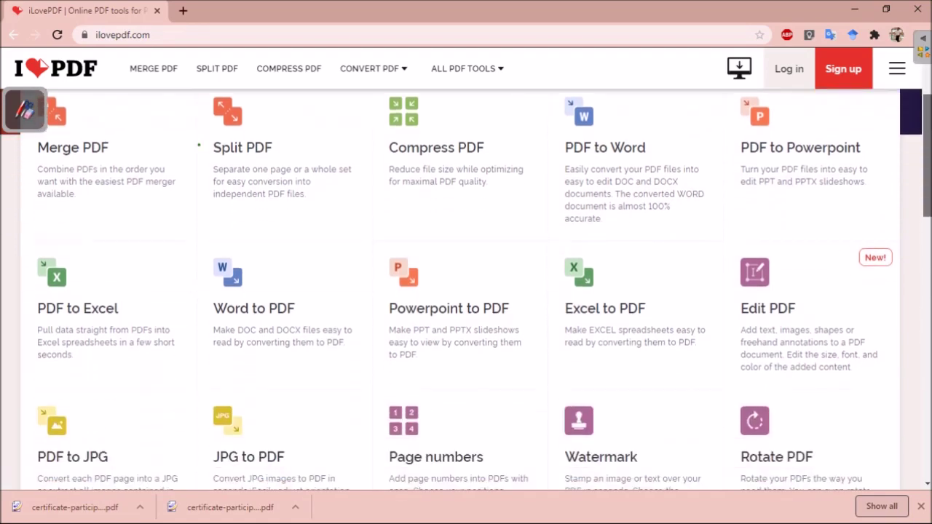
scroll(199, 145, down, 5)
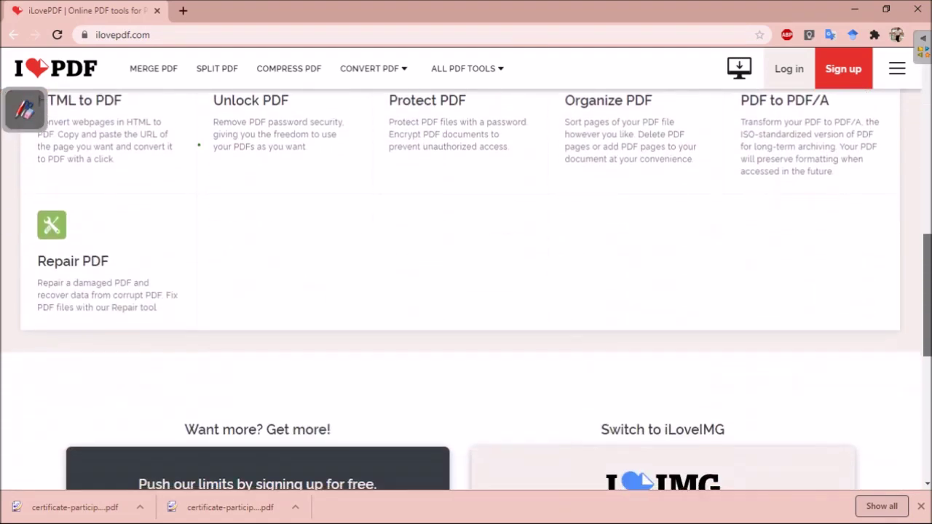
scroll(199, 145, up, 9)
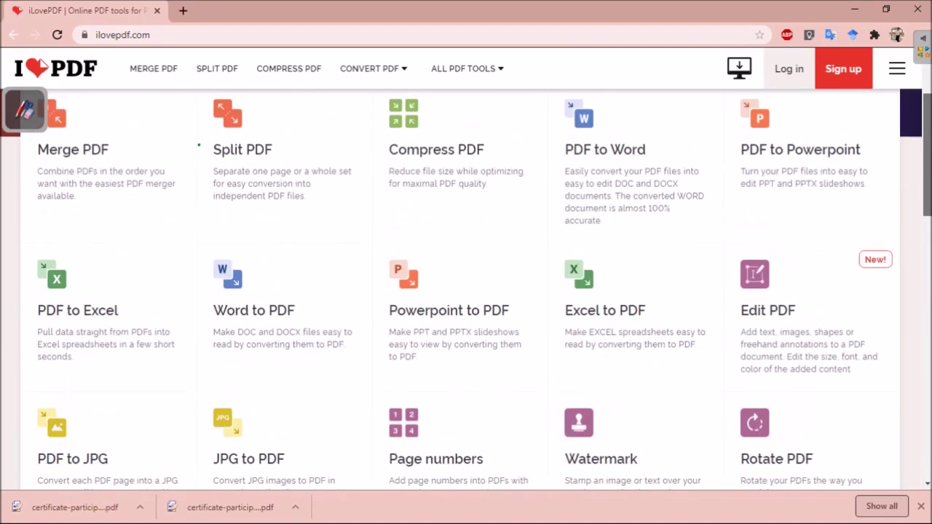